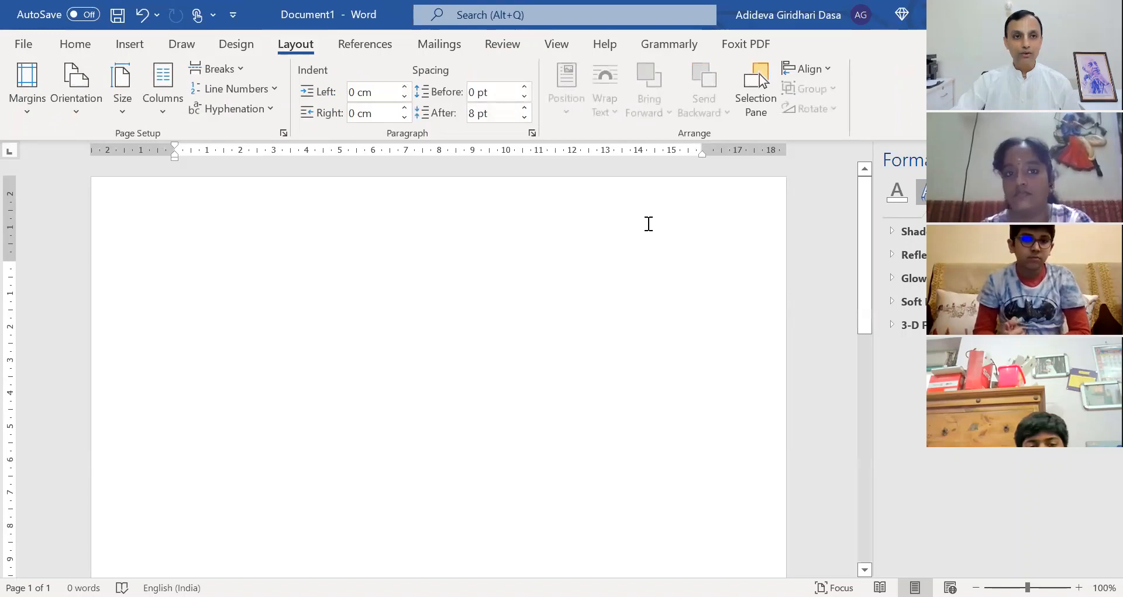
Examine the page orientation choices, the margin presets and the custom margin settings, including the Apply to options, and leave them unchanged
click(70, 97)
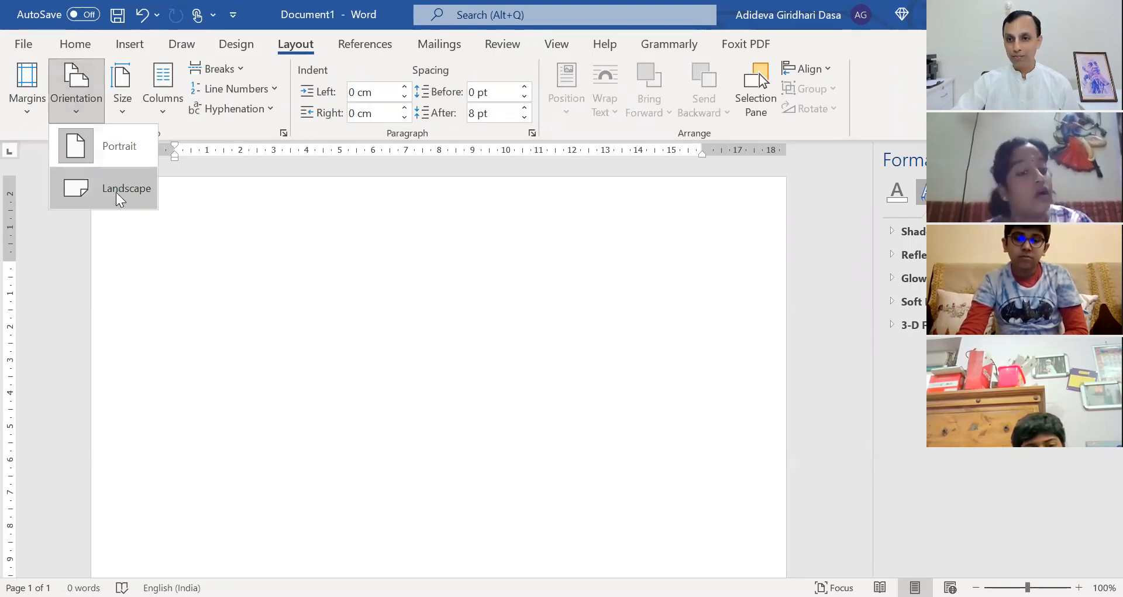
click(29, 104)
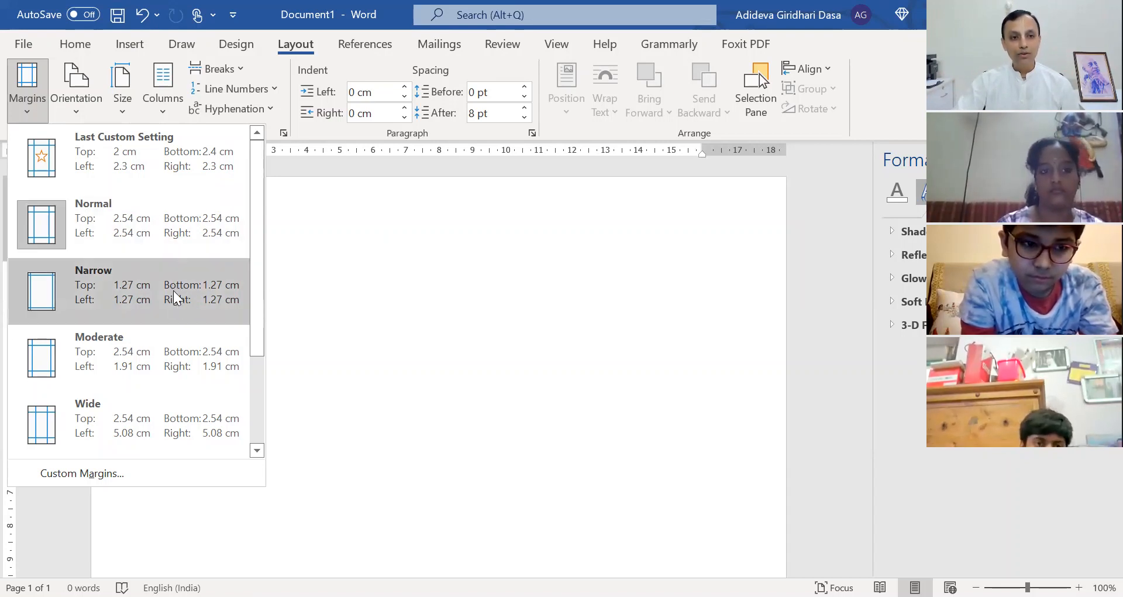
drag(255, 240, 253, 168)
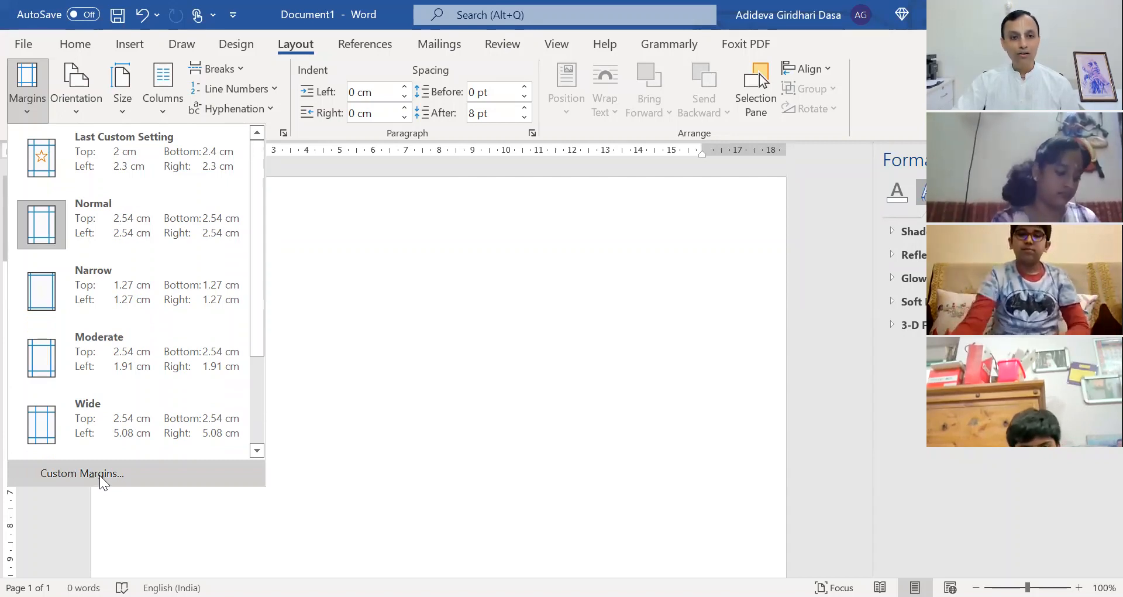
key(Return)
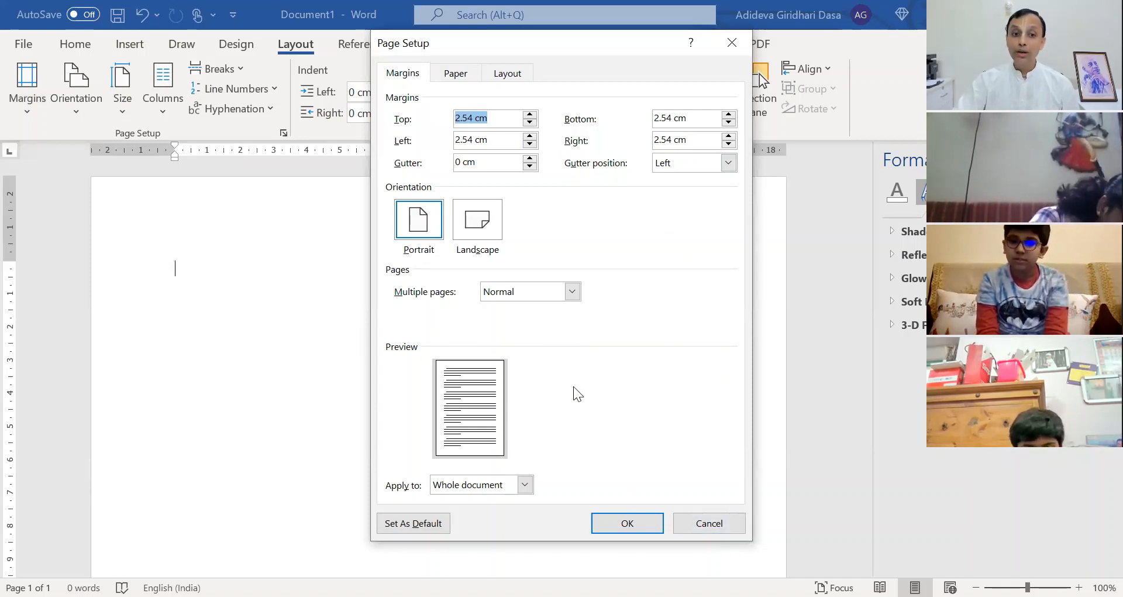
click(525, 484)
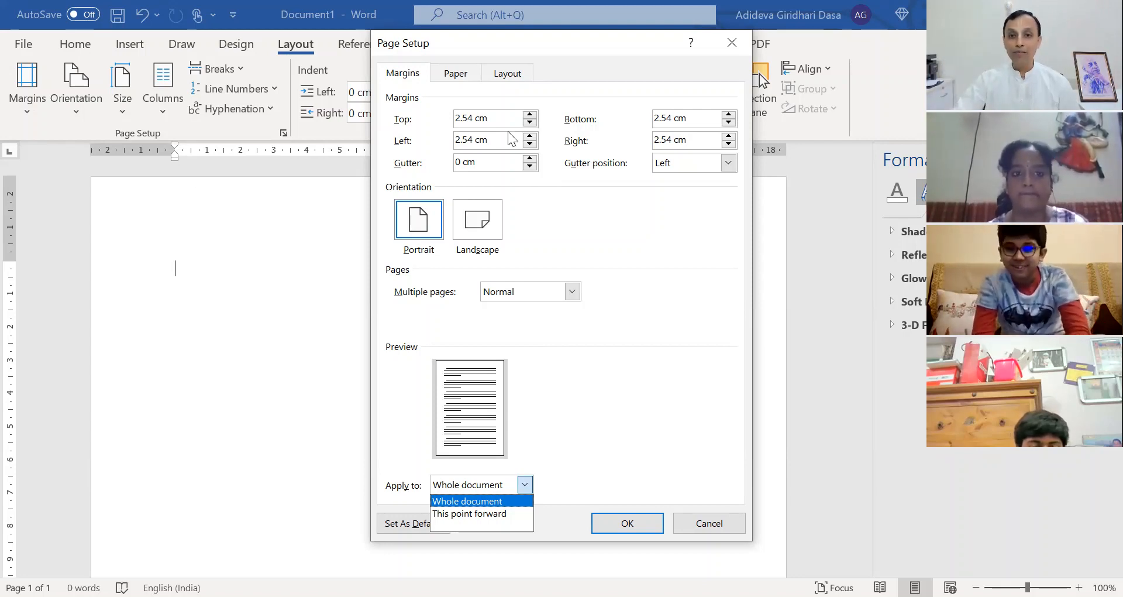
click(748, 344)
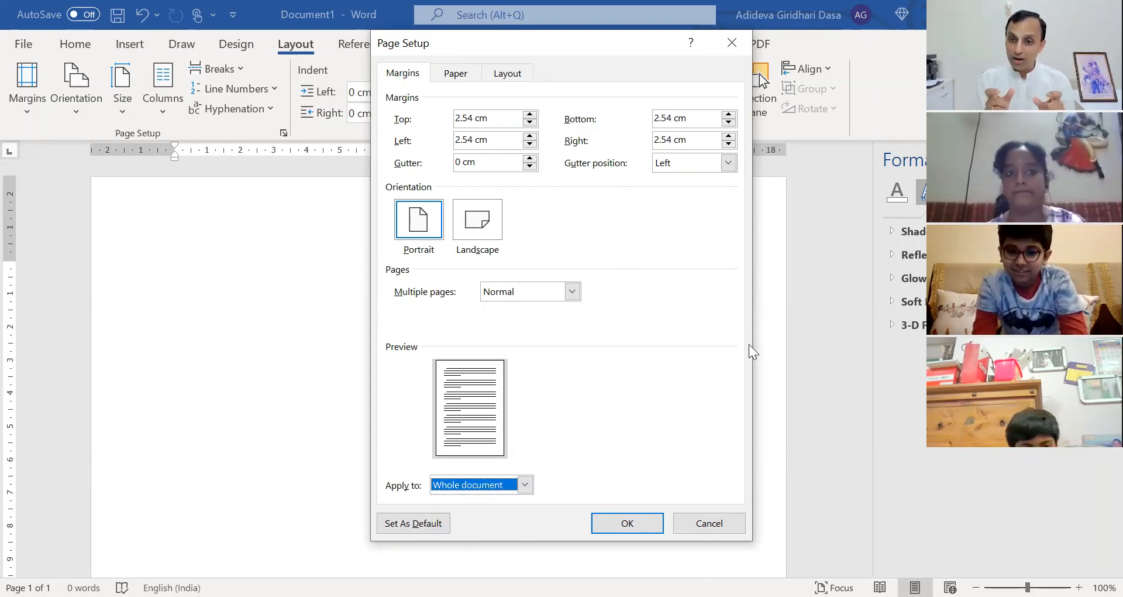
click(732, 43)
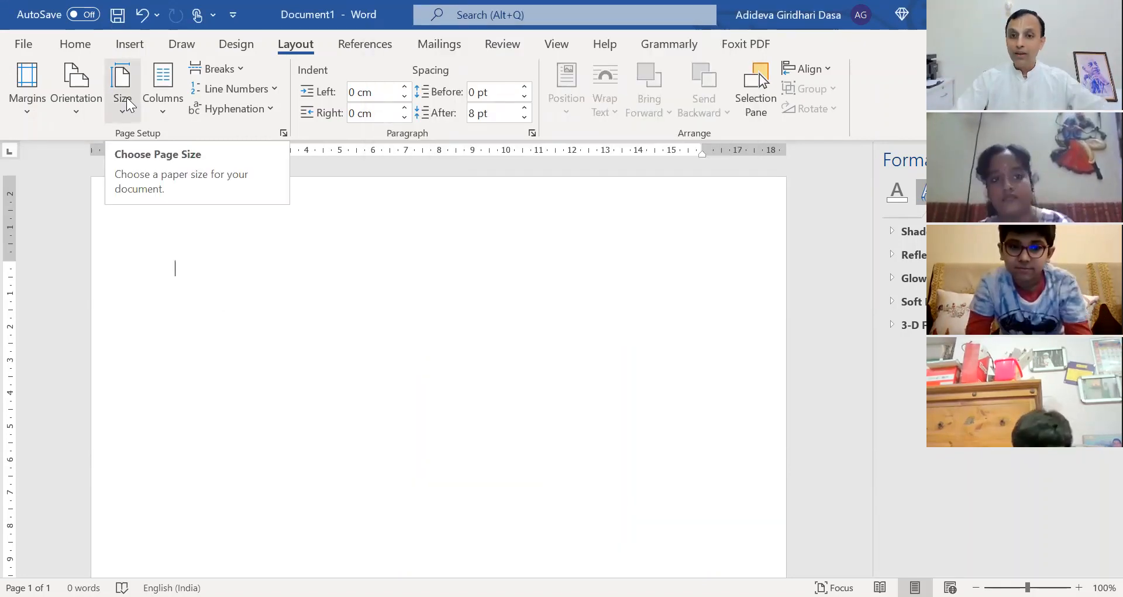
Examine the list of available paper sizes for the document and close it without choosing one
click(122, 87)
drag(325, 192, 316, 154)
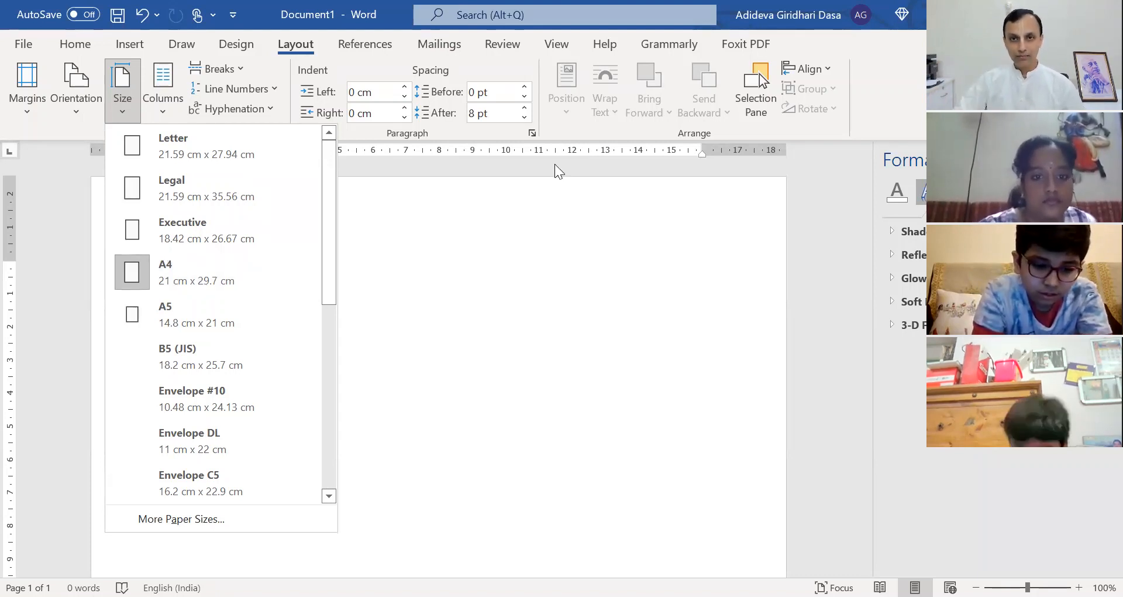
click(704, 79)
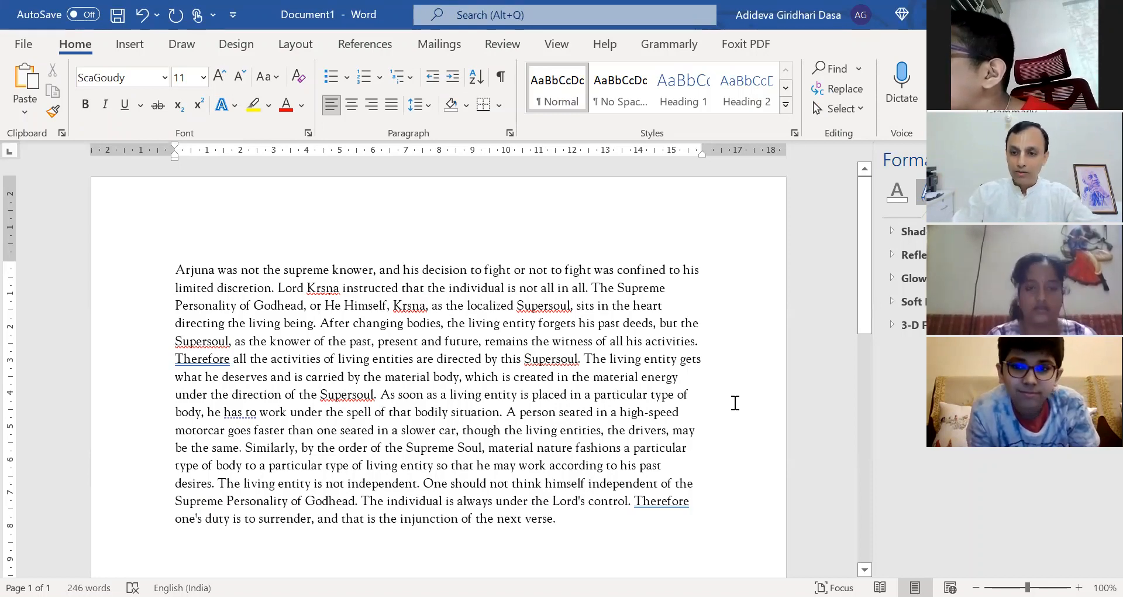
Increase the font size of the whole text to 14 and justify all of it
key(ctrl+a)
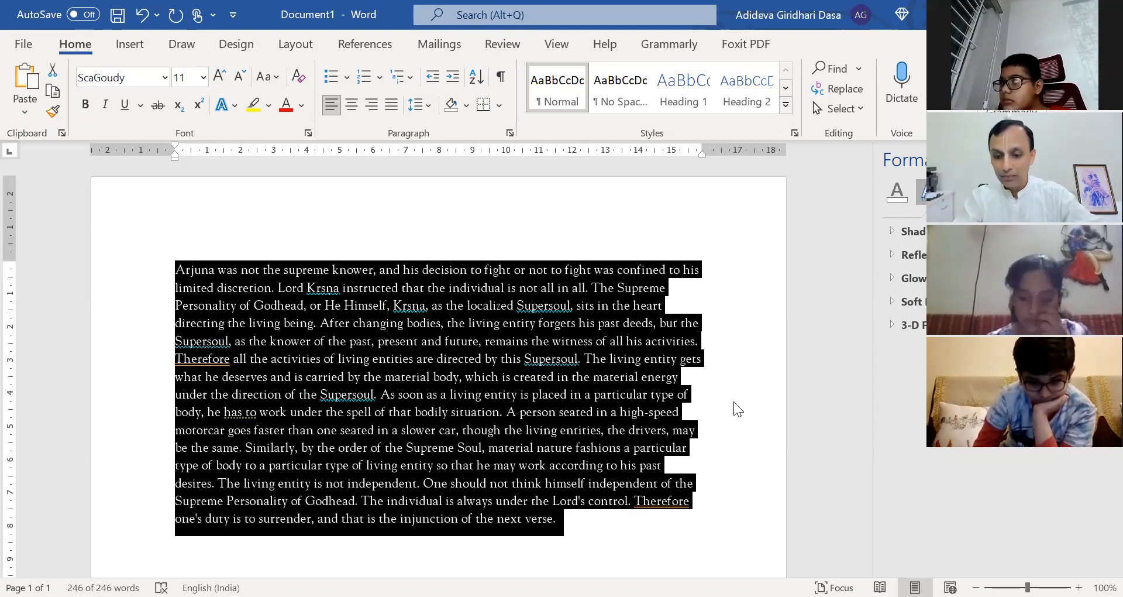
key(ctrl+shift+period)
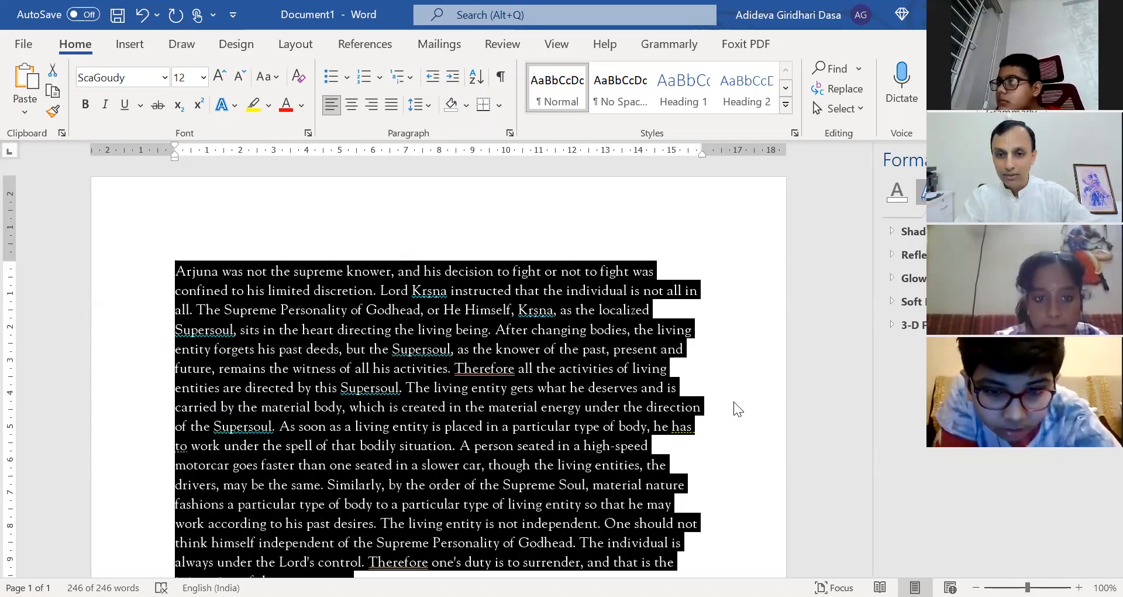
key(ctrl+shift+period)
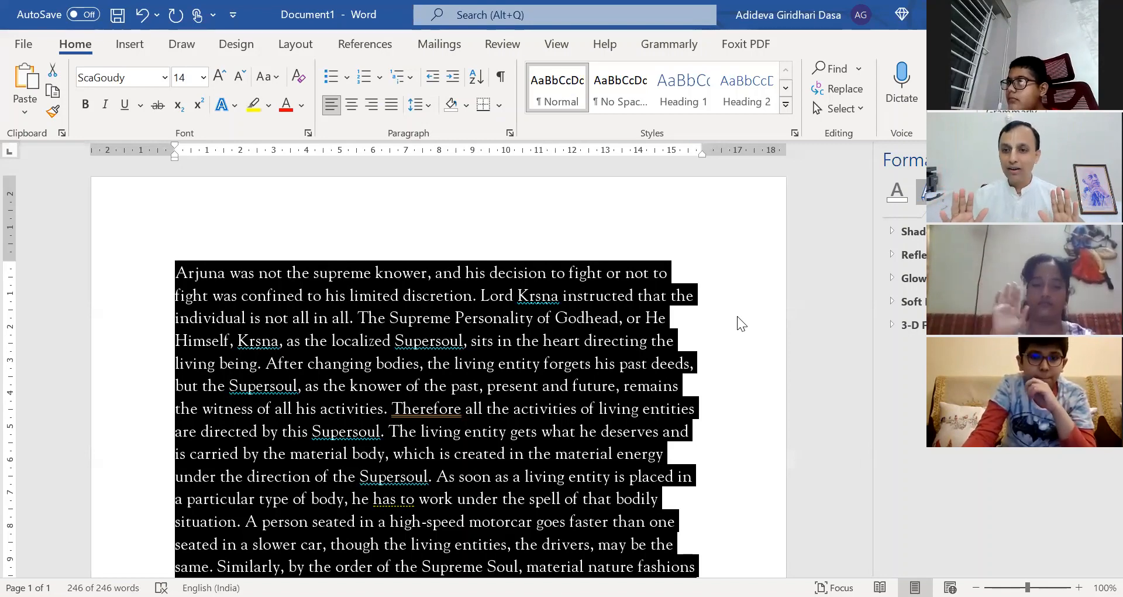
click(737, 316)
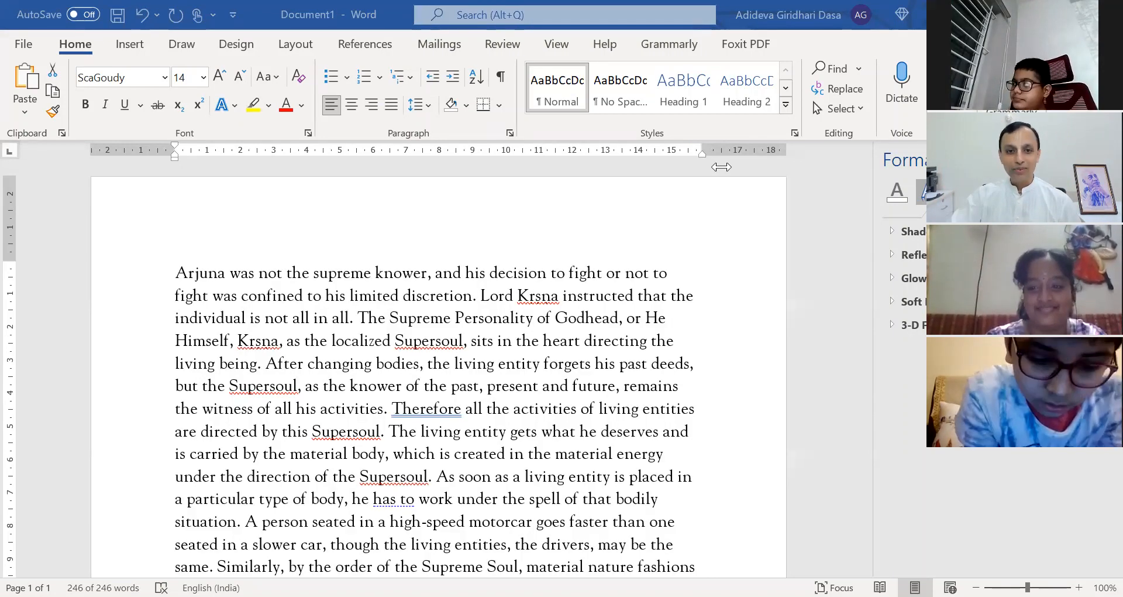
key(ctrl+a)
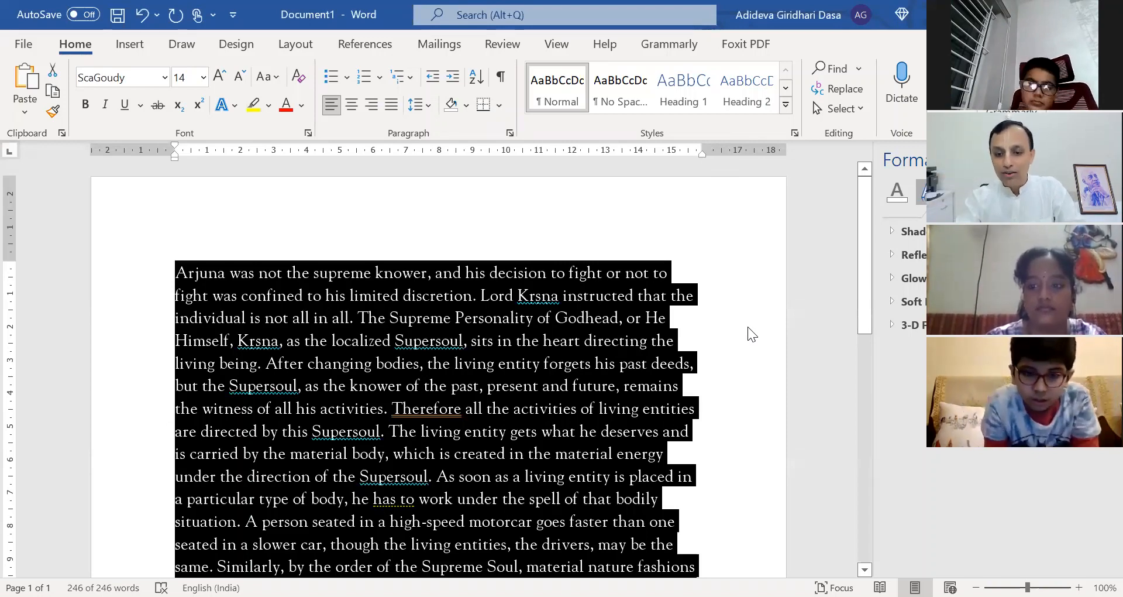
key(ctrl+j)
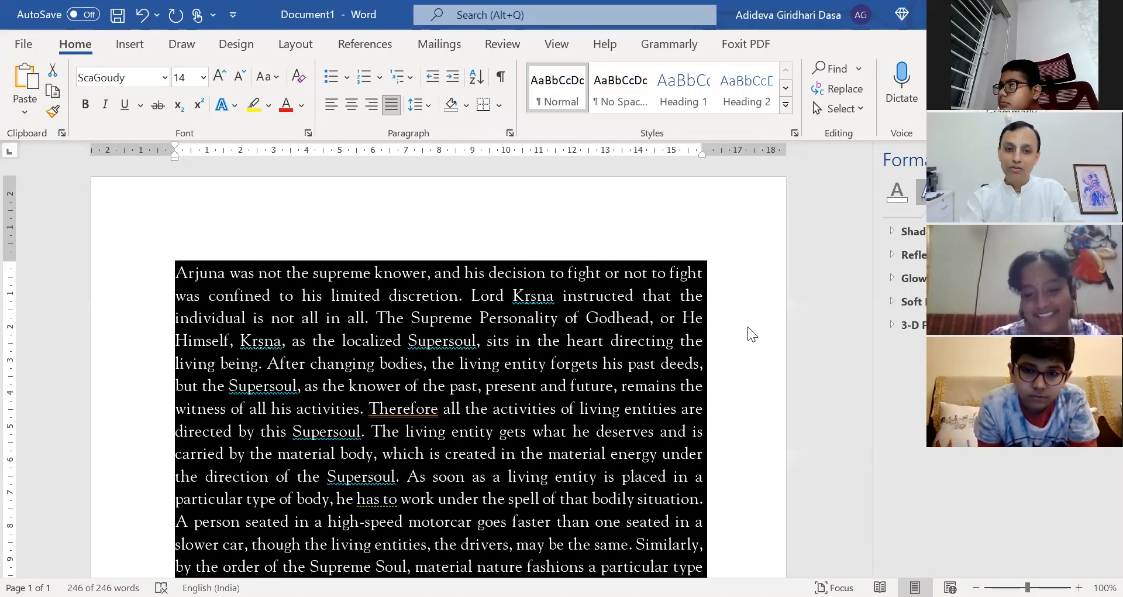
Try right alignment and centred alignment in turn on the whole text
key(ctrl+r)
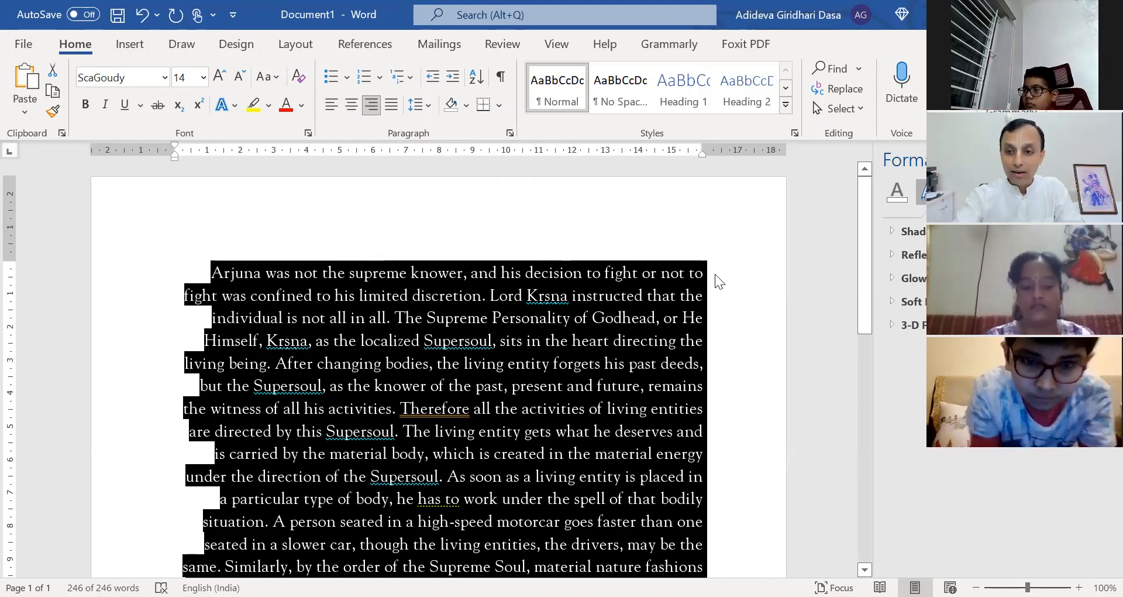
key(ctrl+e)
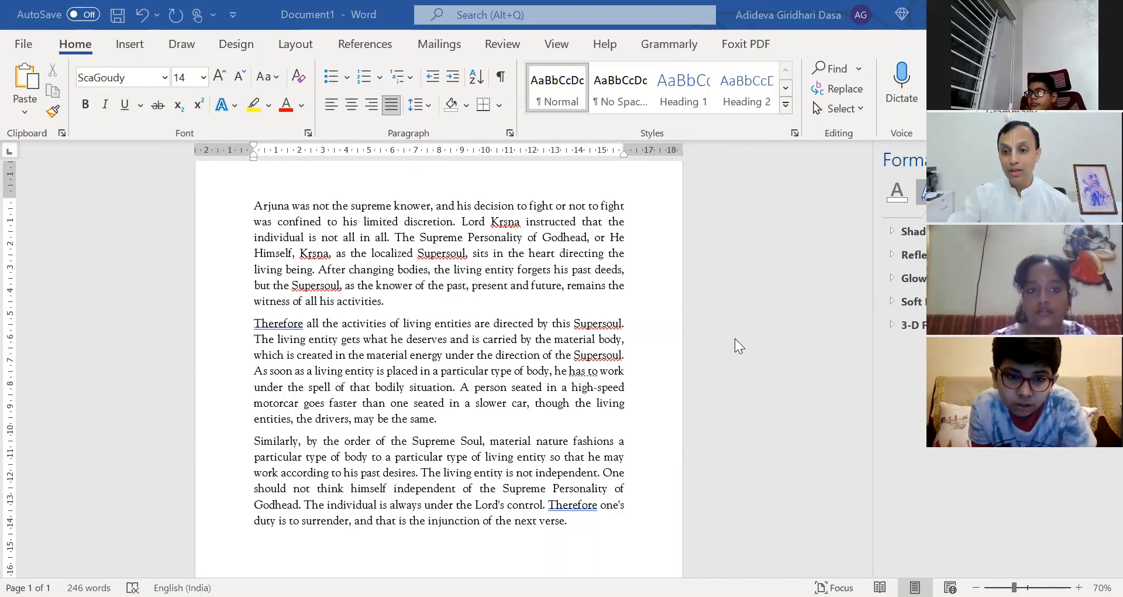
Try laying out the whole text in two columns and in three columns
key(ctrl+a)
click(295, 44)
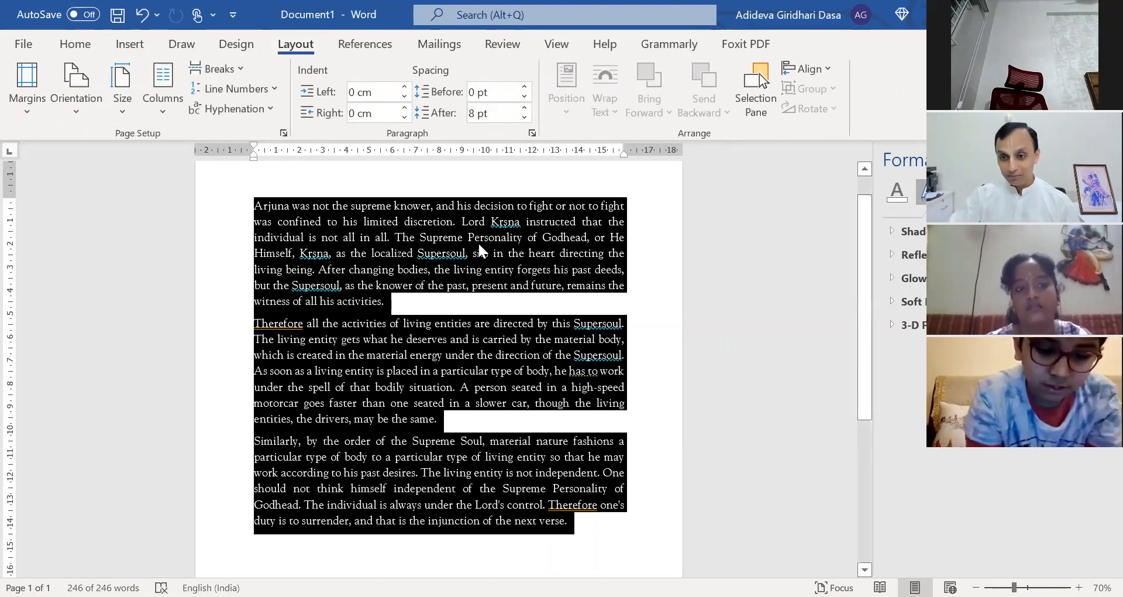
click(168, 100)
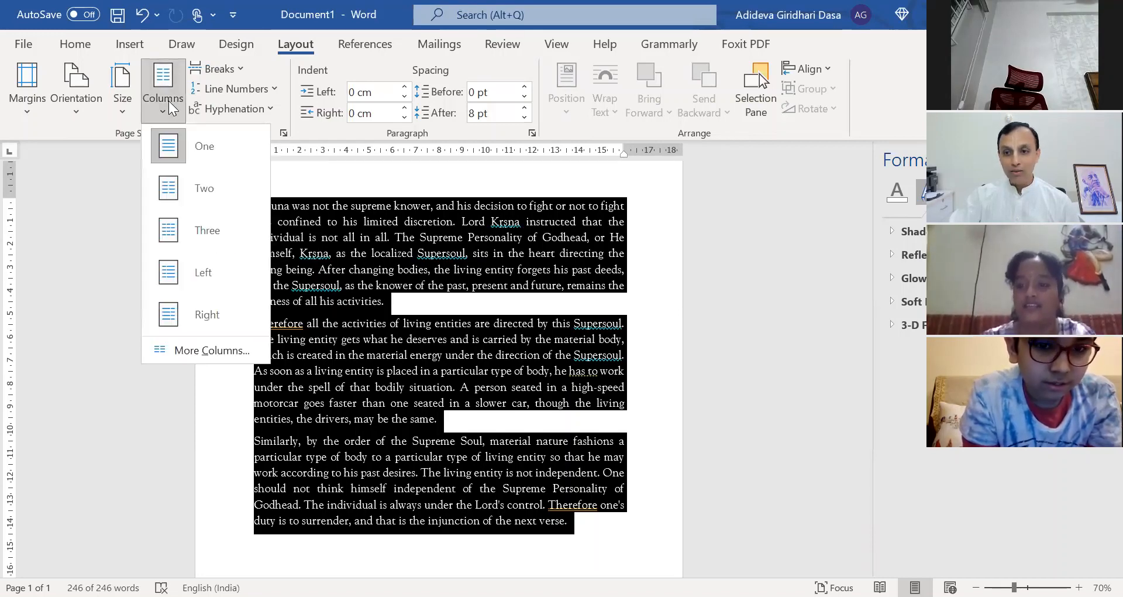
click(208, 194)
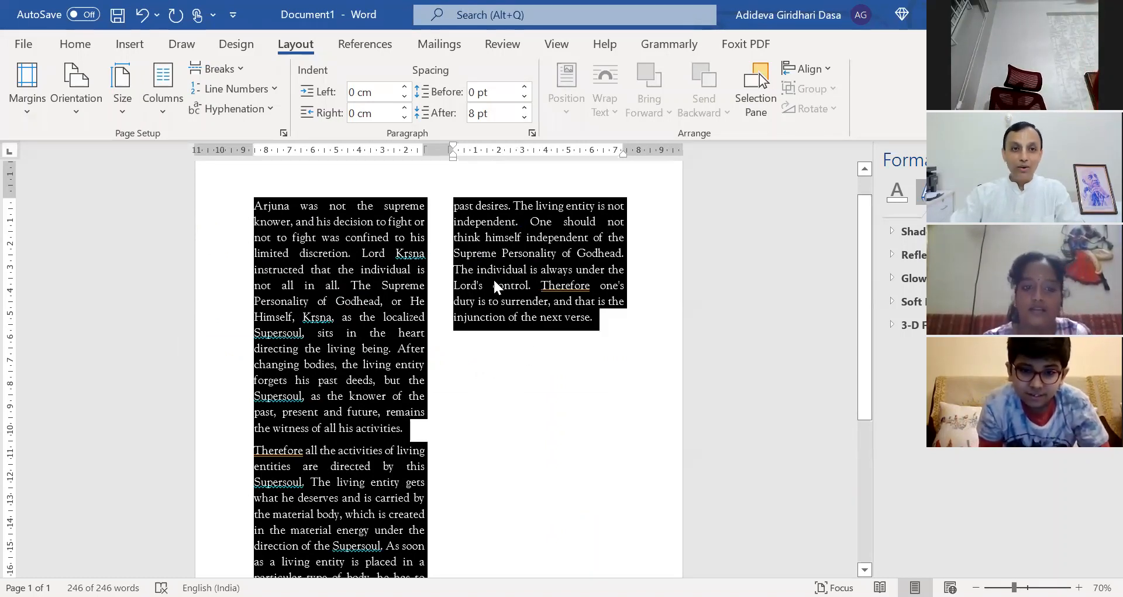
click(159, 98)
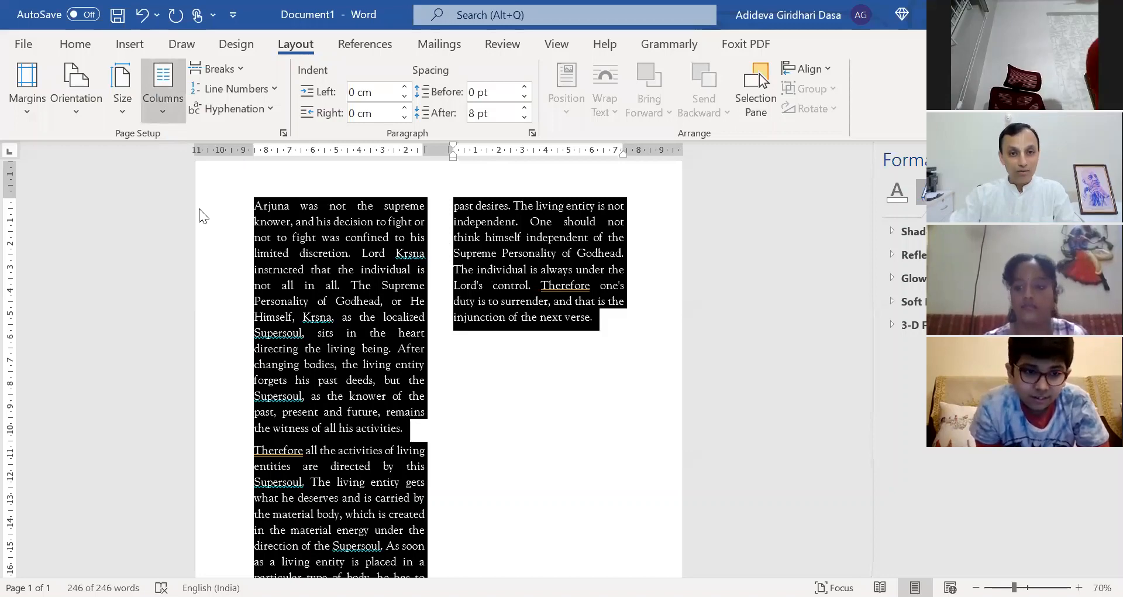
click(197, 238)
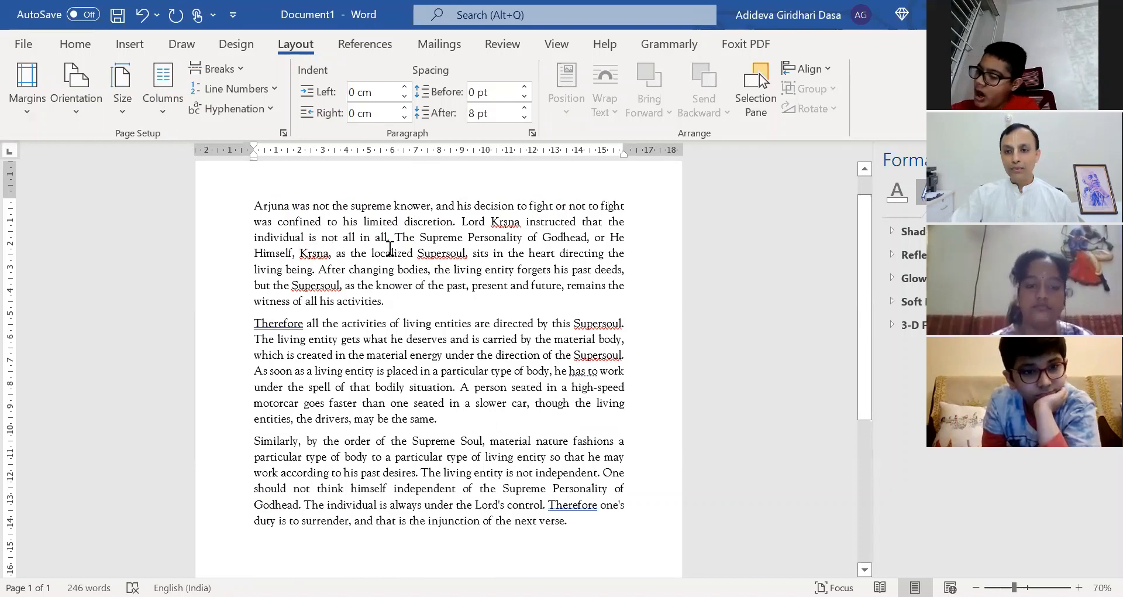
Open the paragraph settings for the whole text, uncover the page behind the dialog, and raise the spacing after paragraphs to 24 pt
click(405, 305)
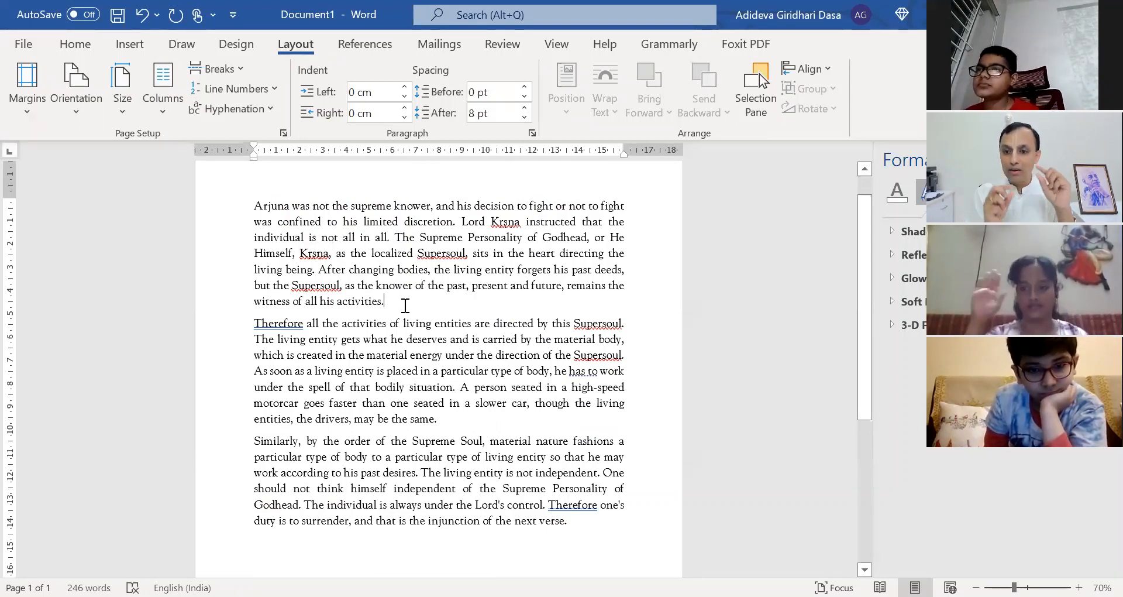
key(ctrl+a)
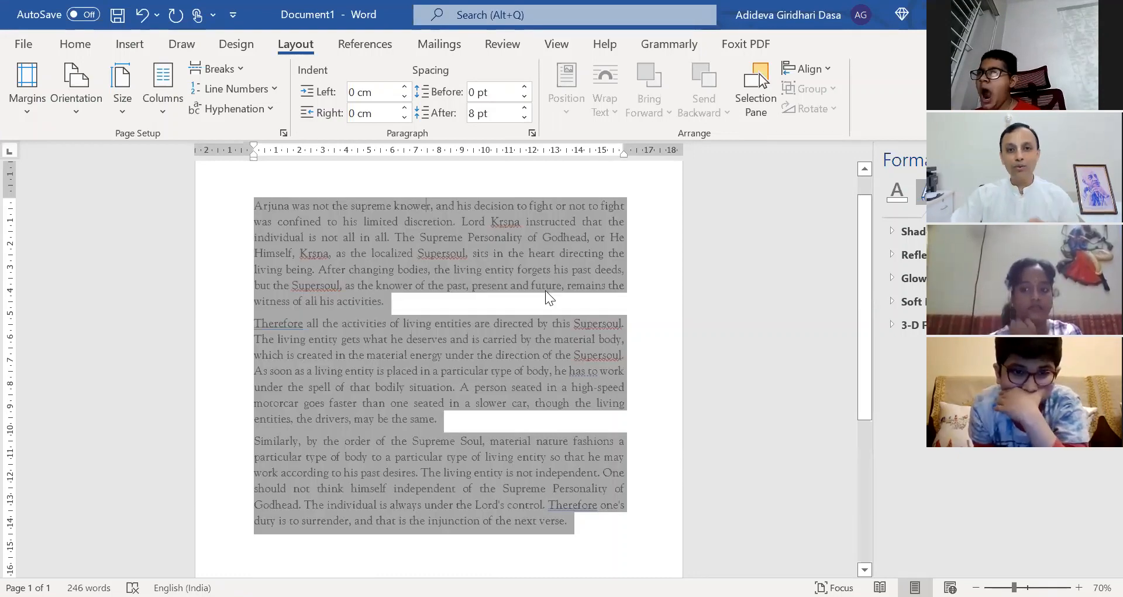
click(83, 50)
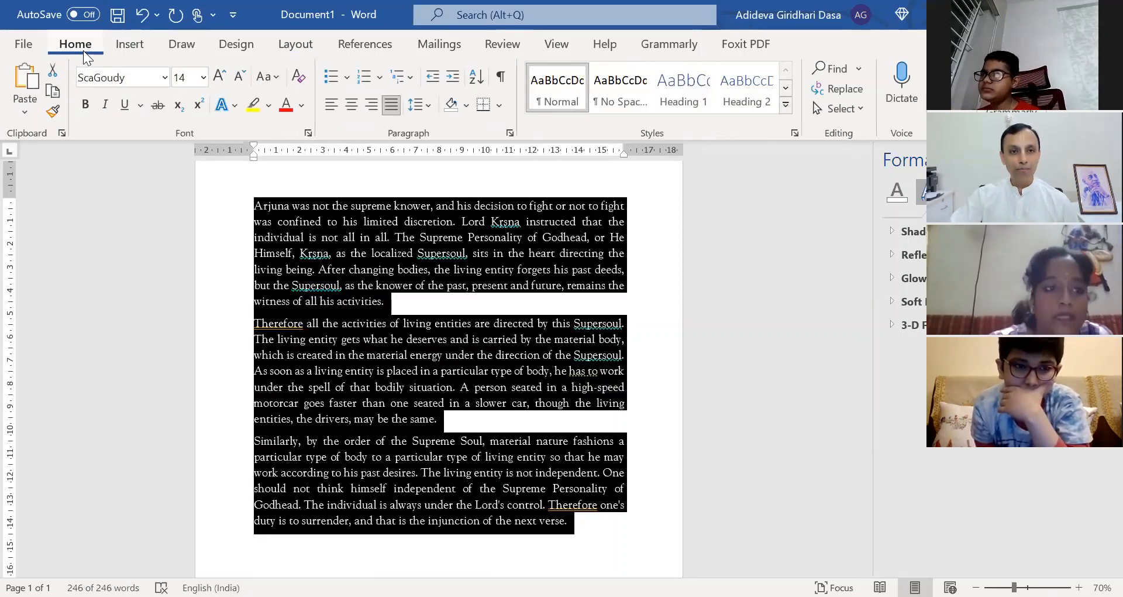
click(509, 133)
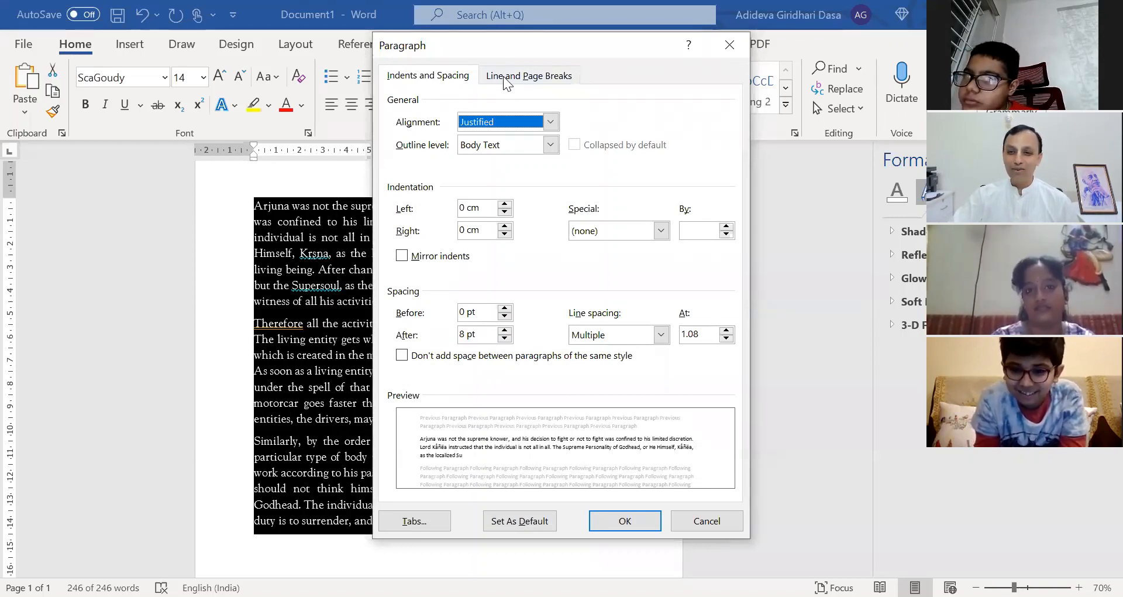
drag(509, 59, 146, 77)
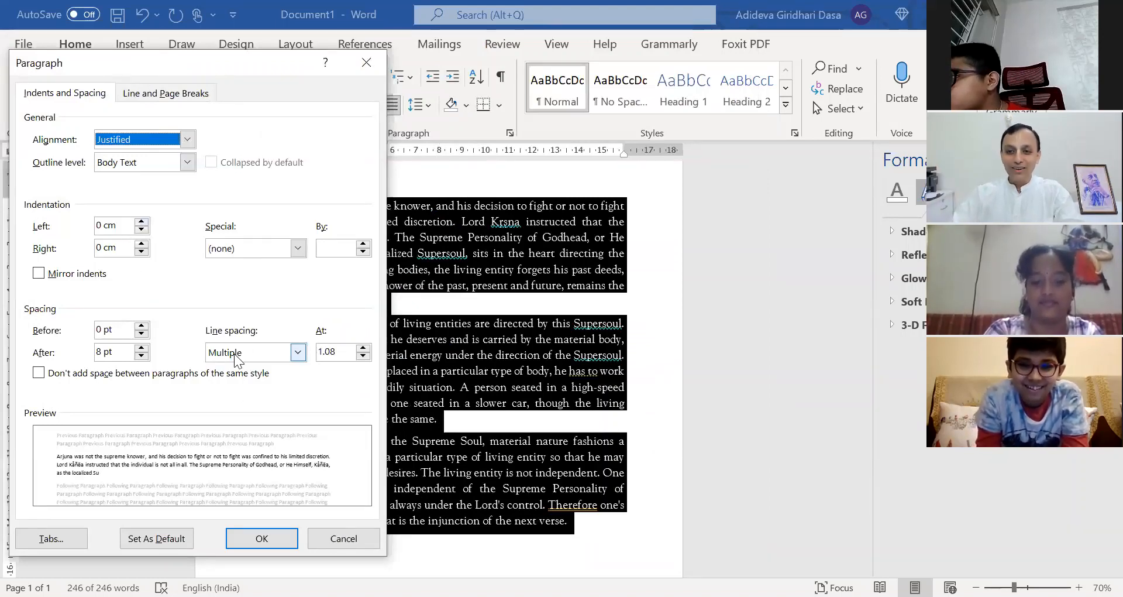
click(141, 348)
click(141, 348)
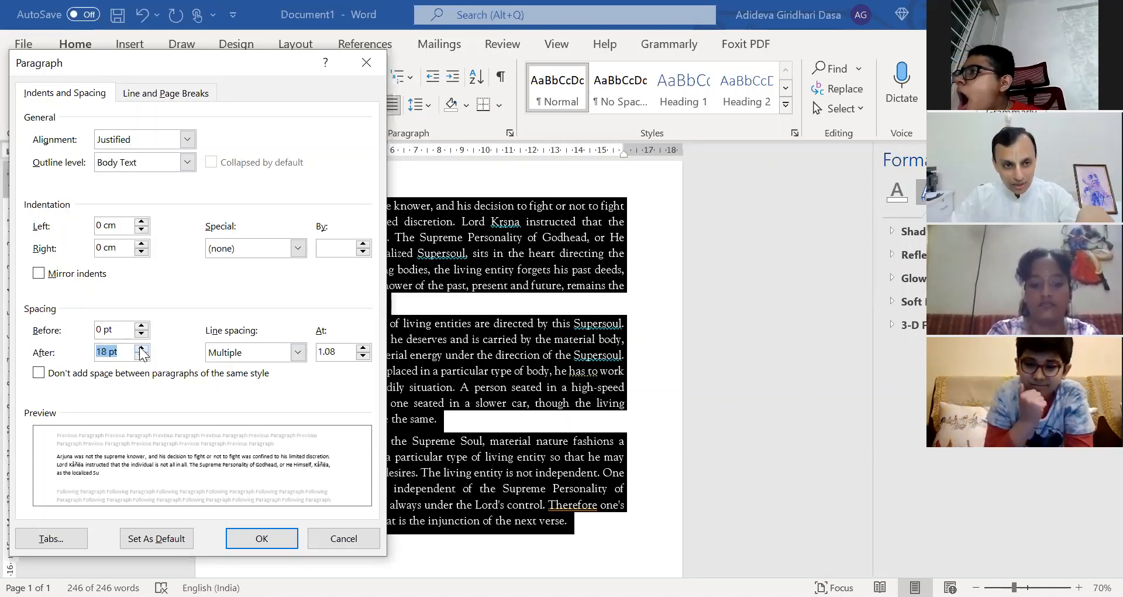
click(141, 348)
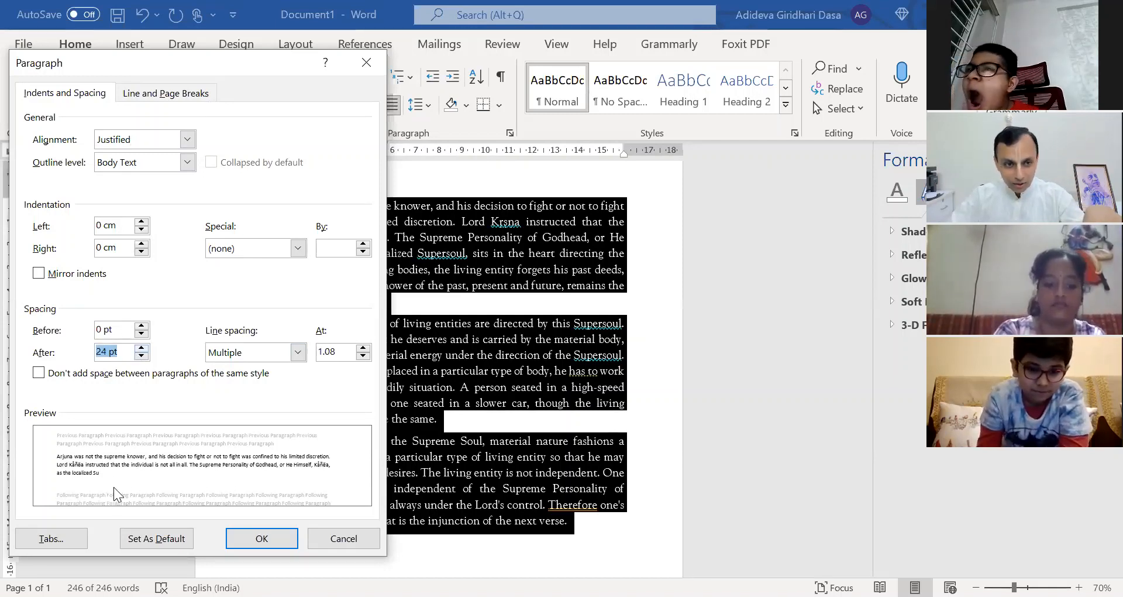
Lower the spacing after paragraphs to 6 pt in the paragraph settings
click(141, 355)
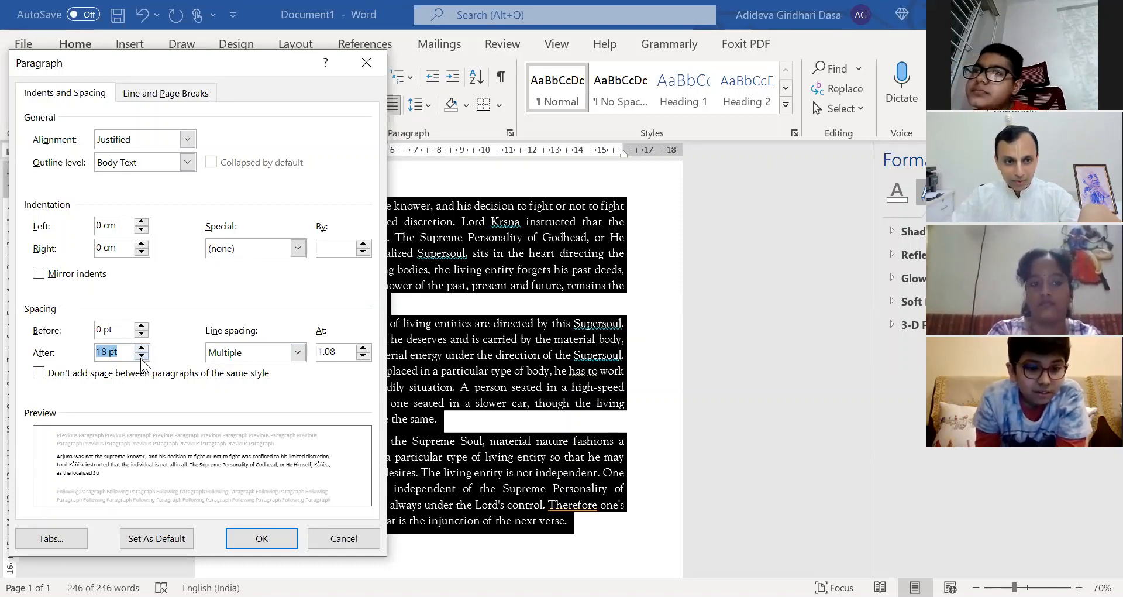
click(141, 355)
click(141, 356)
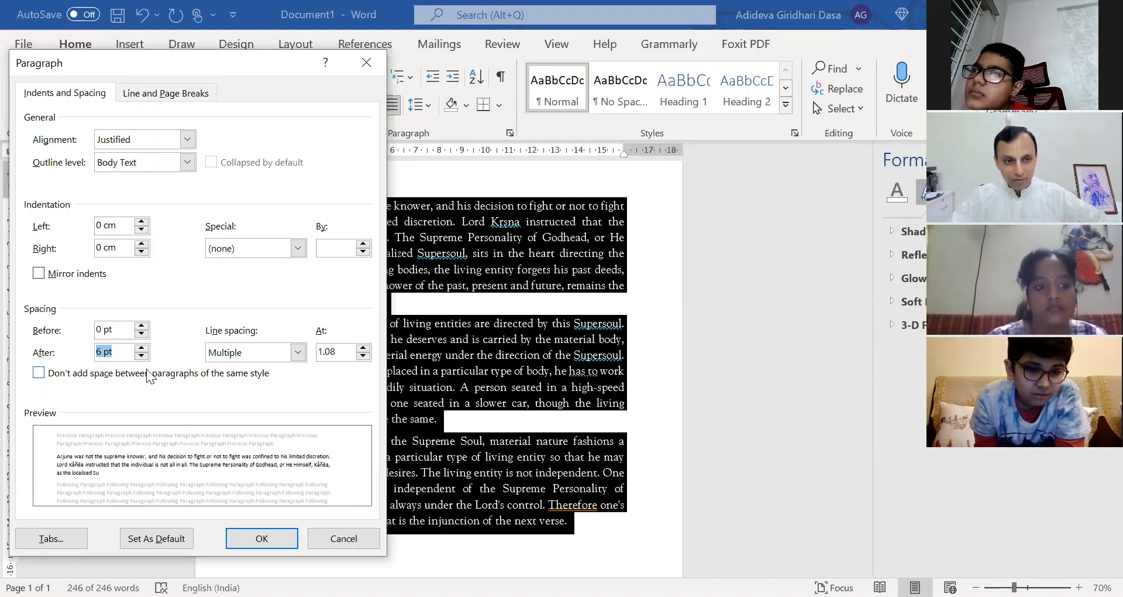
Set the spacing after paragraphs to 30 pt and apply it to the whole text
click(142, 347)
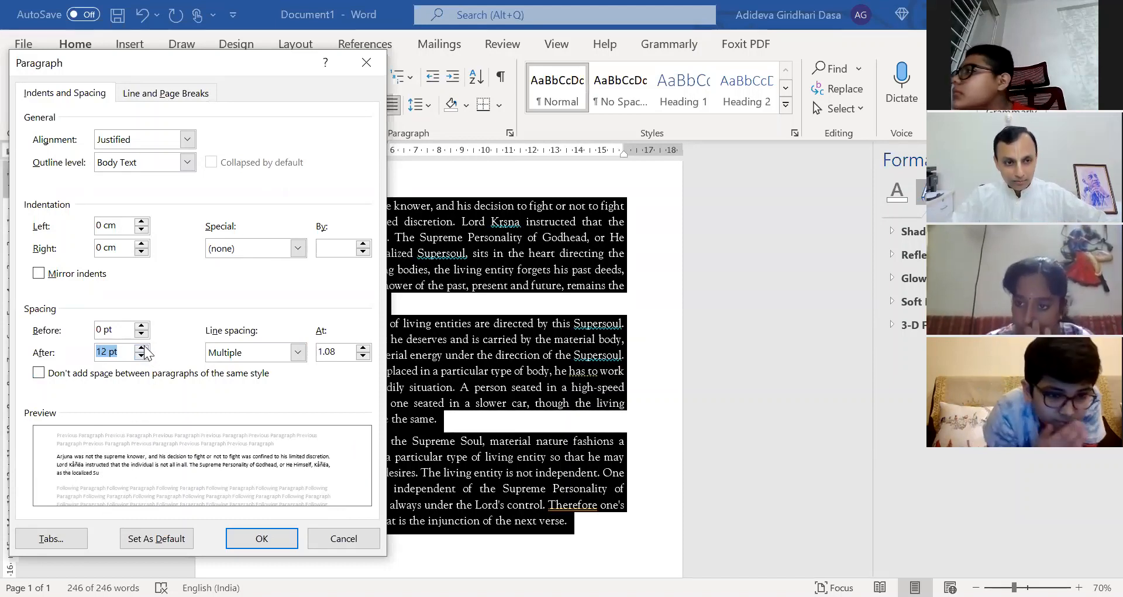
click(142, 346)
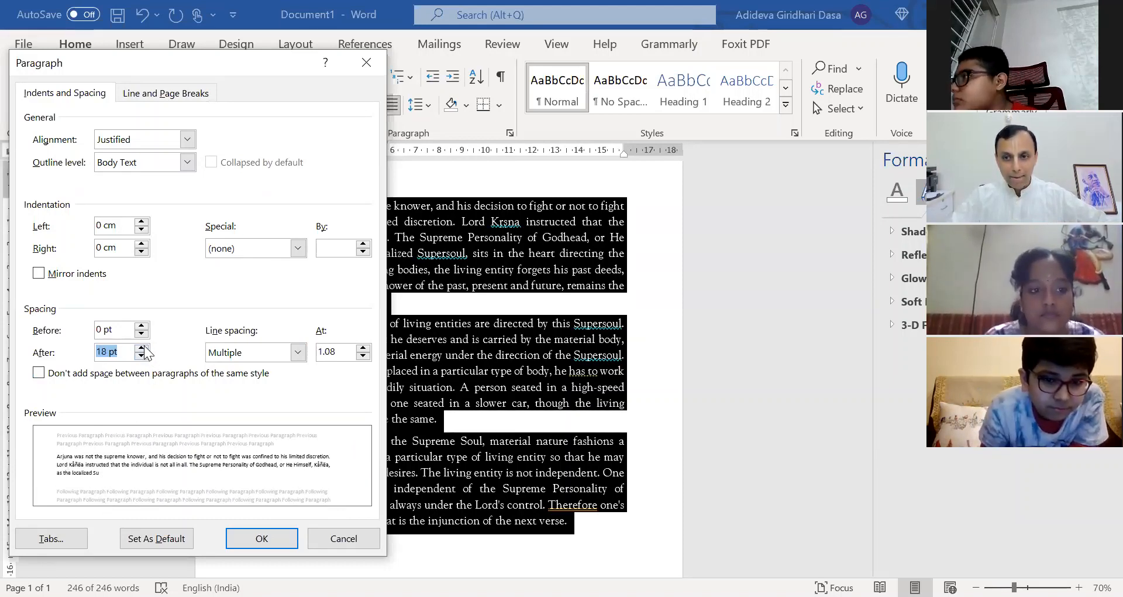
click(142, 347)
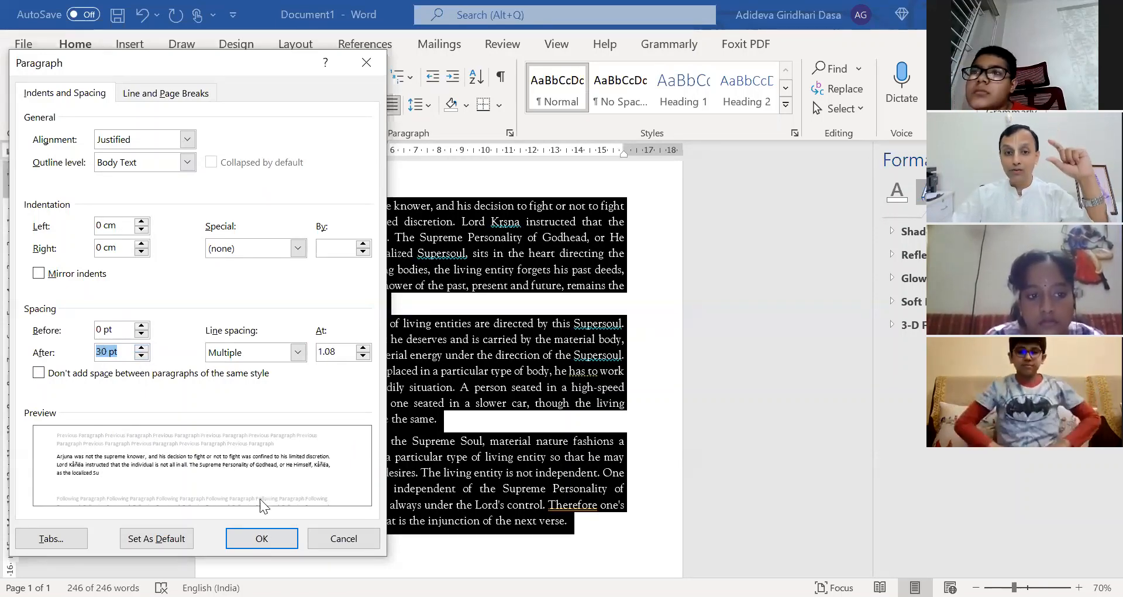
click(262, 539)
click(421, 326)
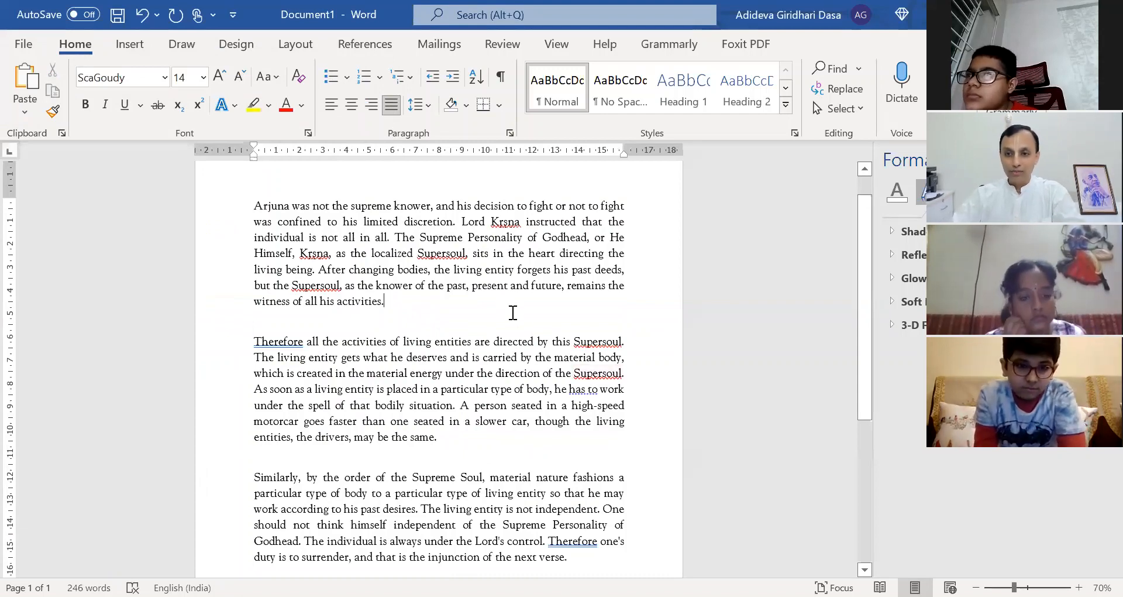
Set the spacing after all paragraphs of the text to 8 pt, apply it and clear the selection
key(ctrl+a)
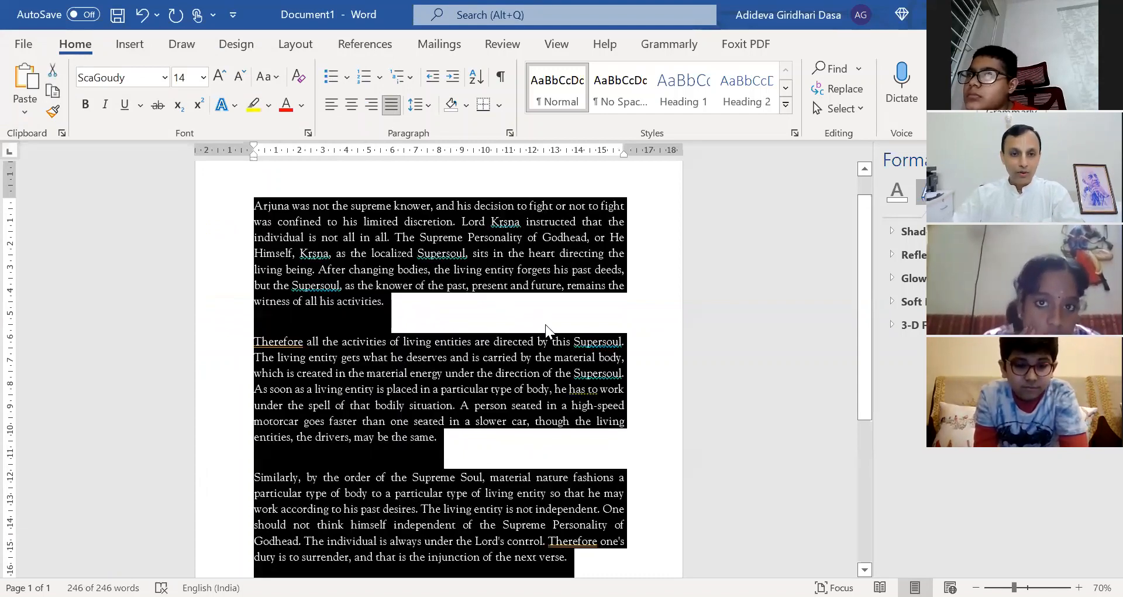
click(509, 132)
click(110, 351)
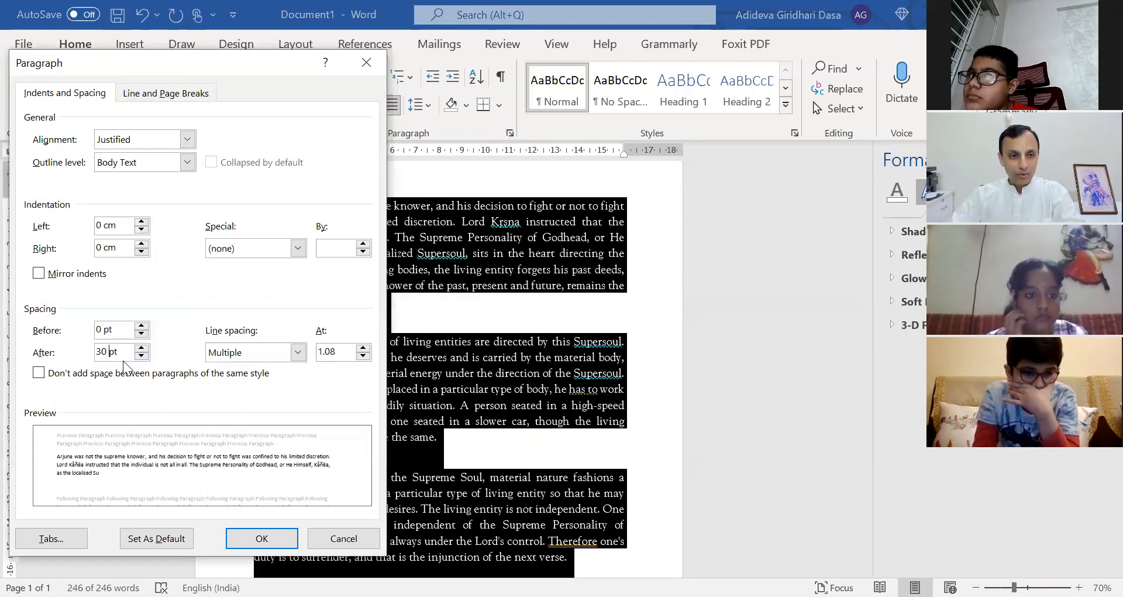
drag(105, 350, 18, 357)
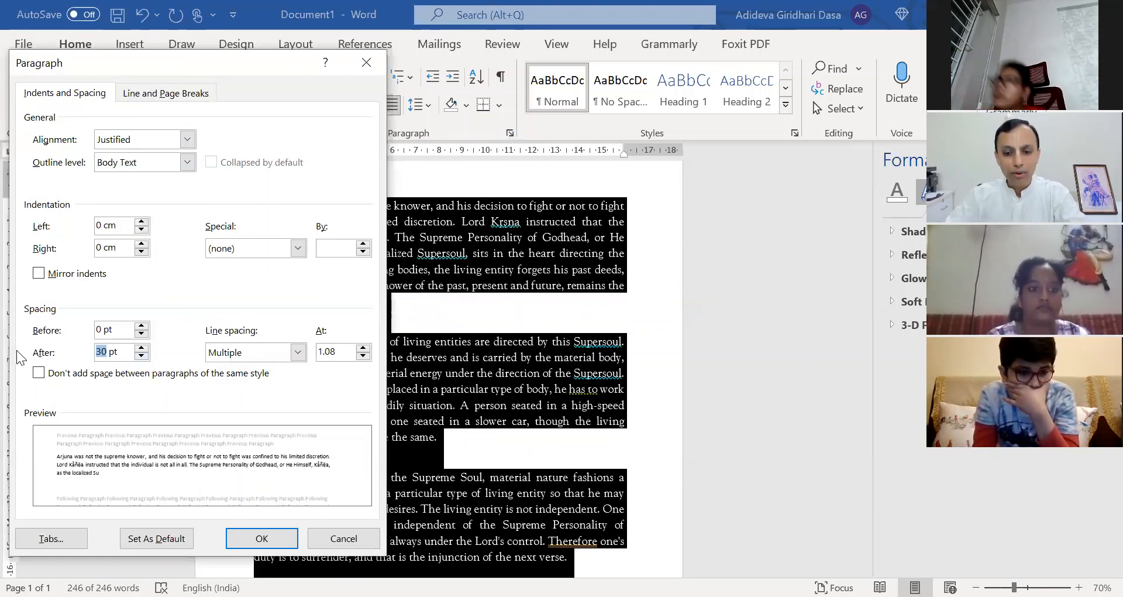
text(8)
key(Return)
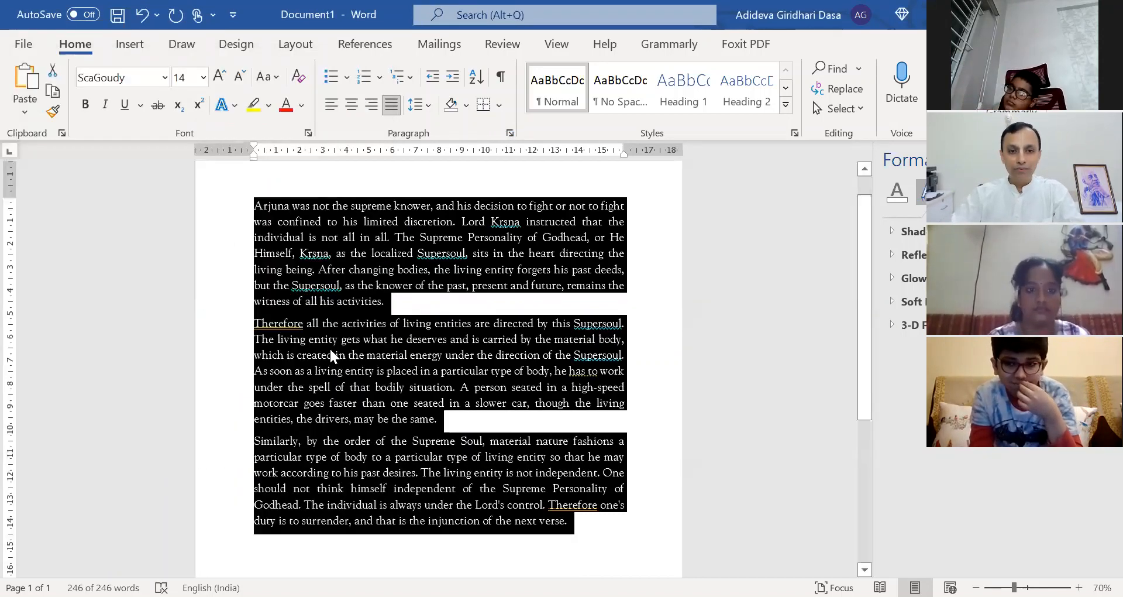
click(453, 323)
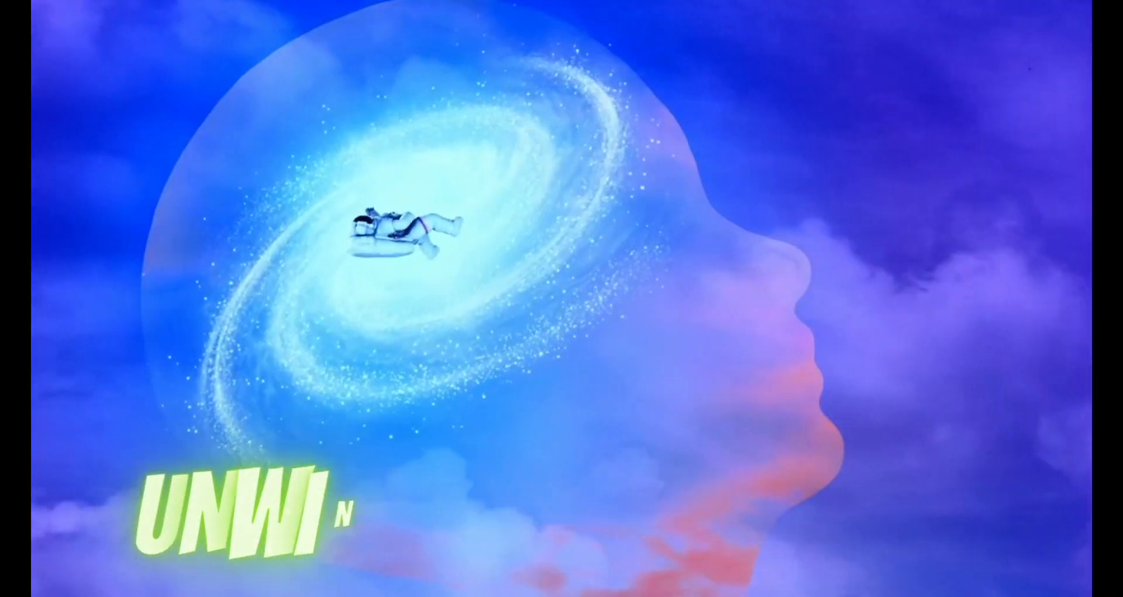